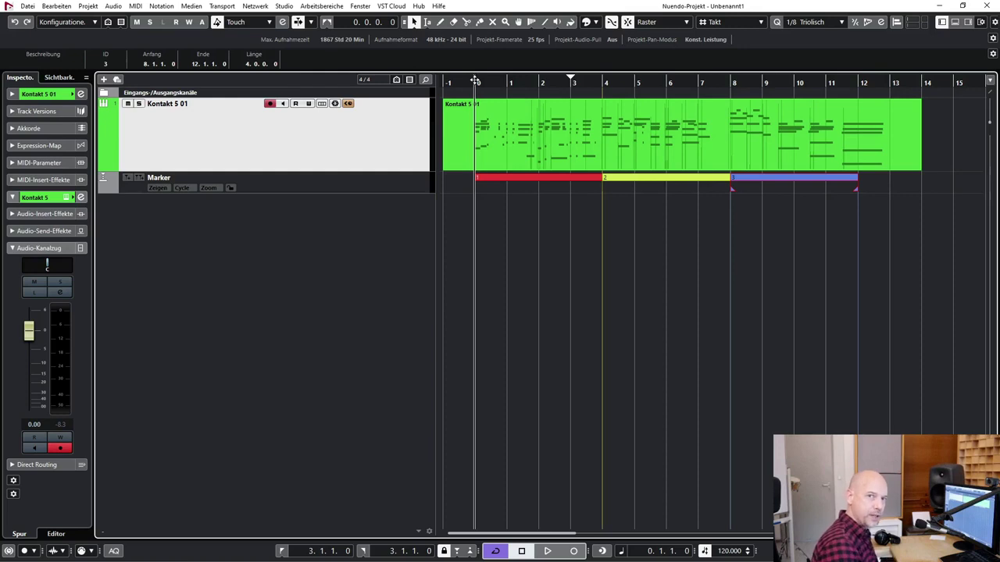
- Clear the marker selection and play the song through once, then stop
{"action": "left_click", "coordinate": [558, 286]}
{"action": "key", "text": "space"}
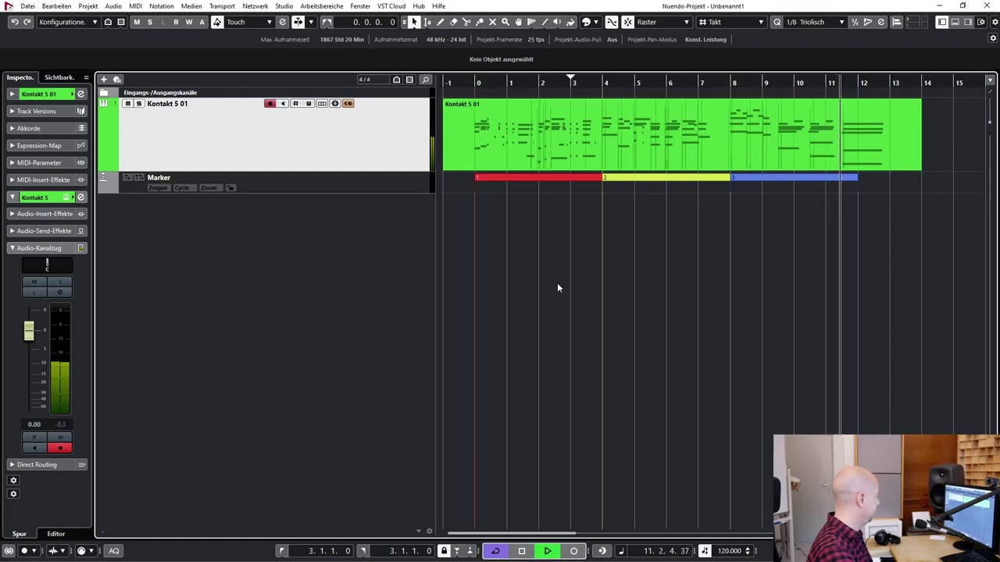
{"action": "key", "text": "space"}
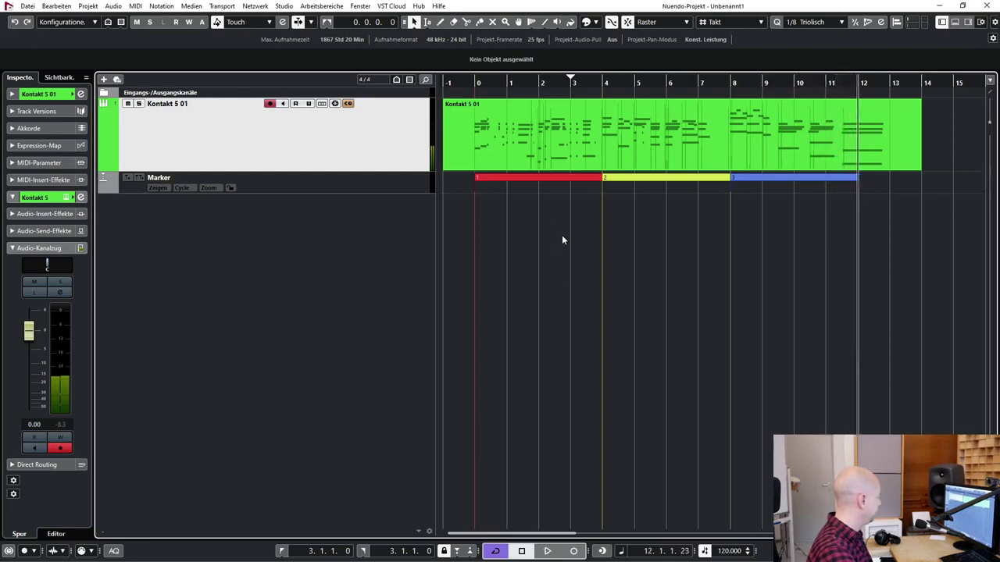
- Select the red, blue and red markers in turn to read their bar ranges
{"action": "left_click", "coordinate": [560, 182]}
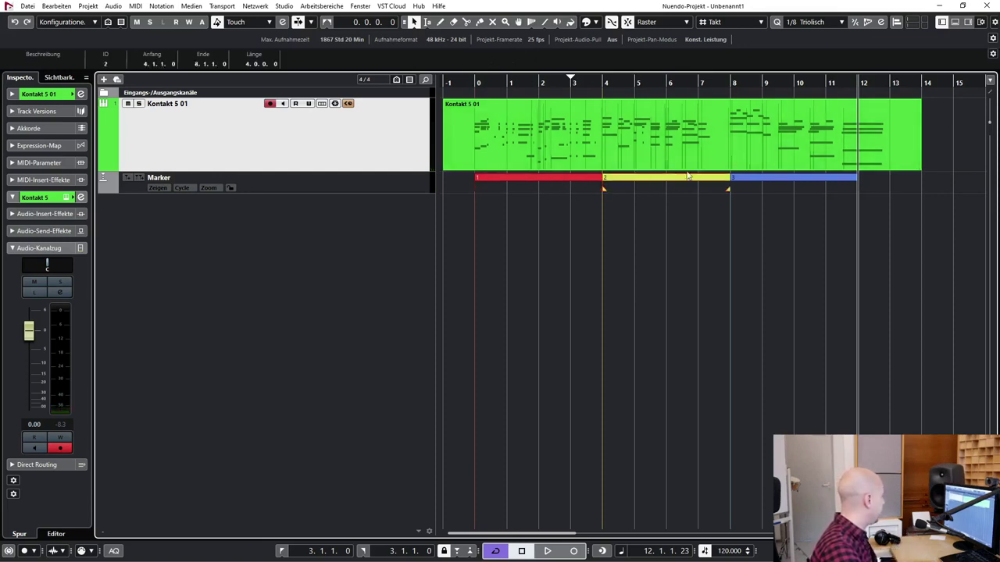
{"action": "left_click", "coordinate": [747, 178]}
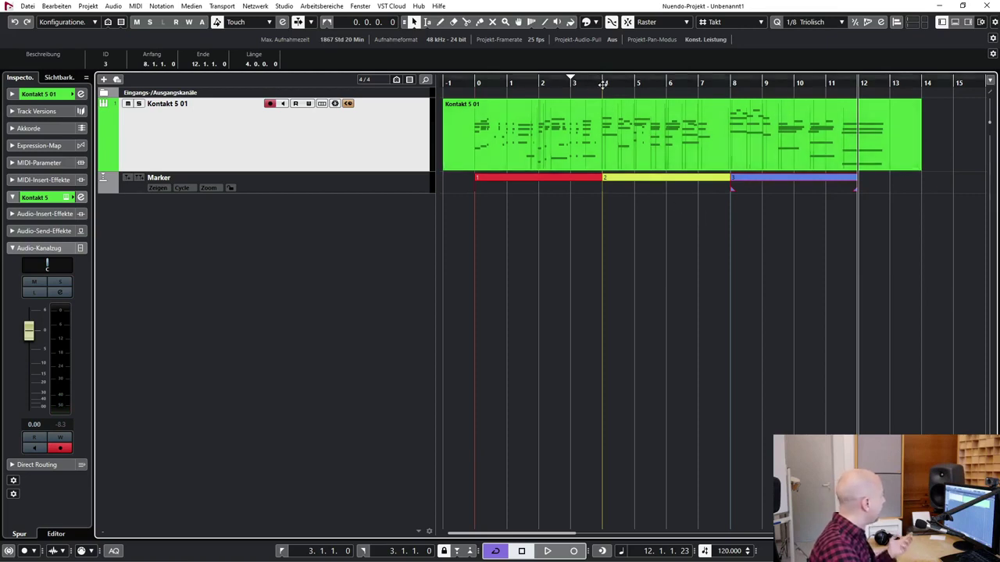
{"action": "left_click", "coordinate": [553, 176]}
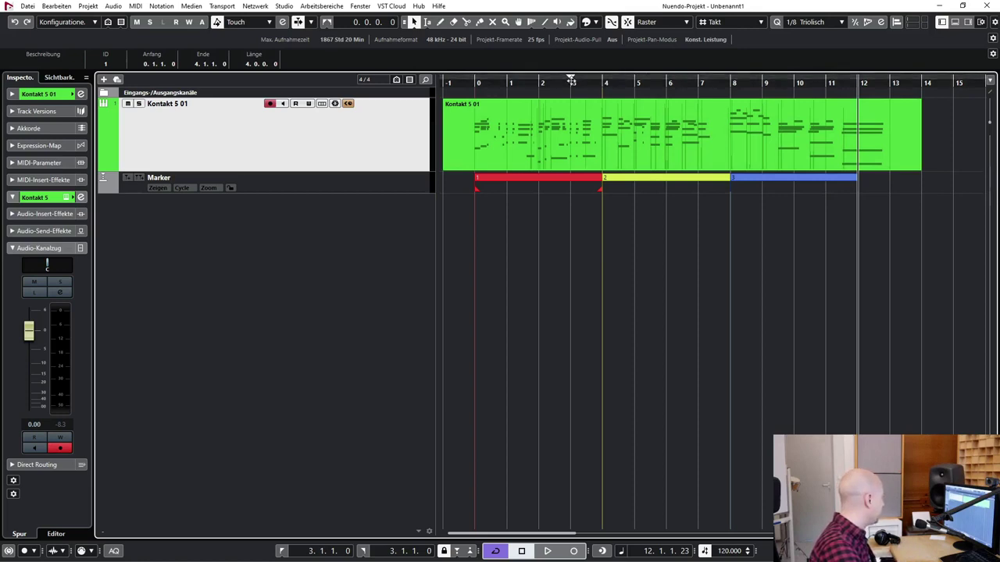
- Set the cycle range in the ruler to bars 3–7 and switch cycle playback off
{"action": "left_click_drag", "start_coordinate": [574, 76], "coordinate": [665, 82]}
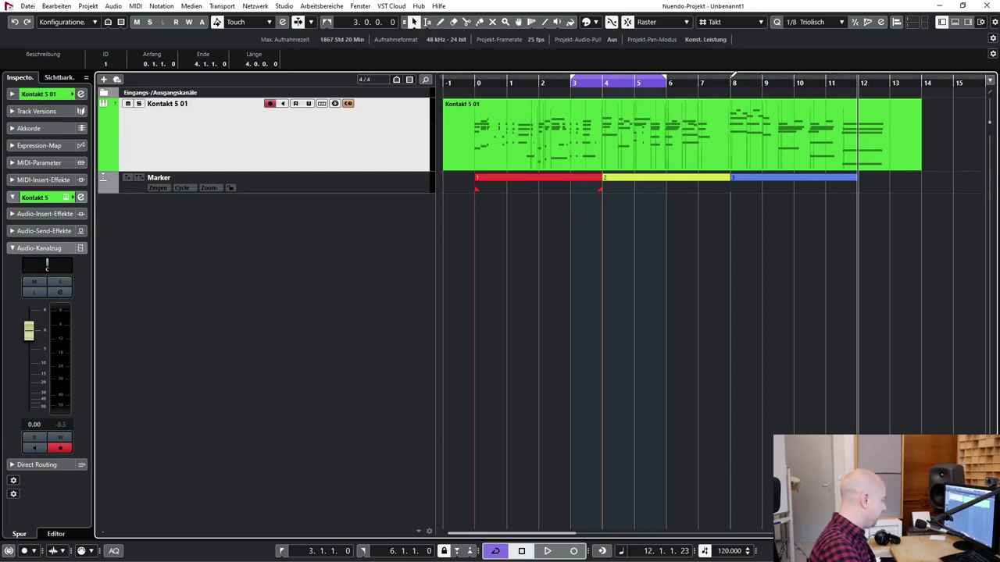
{"action": "left_click_drag", "start_coordinate": [733, 78], "coordinate": [700, 83]}
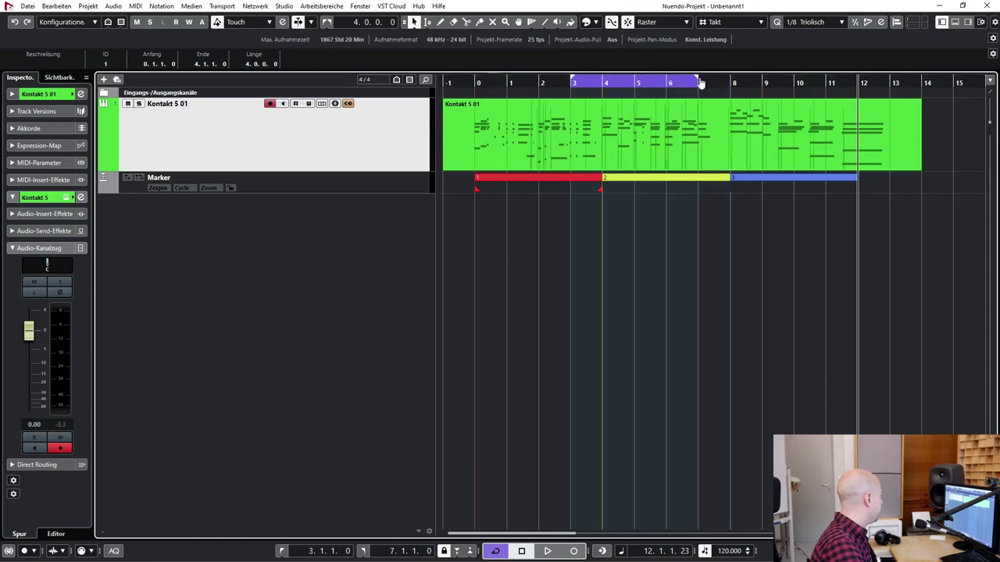
{"action": "left_click", "coordinate": [606, 83], "text": "ctrl"}
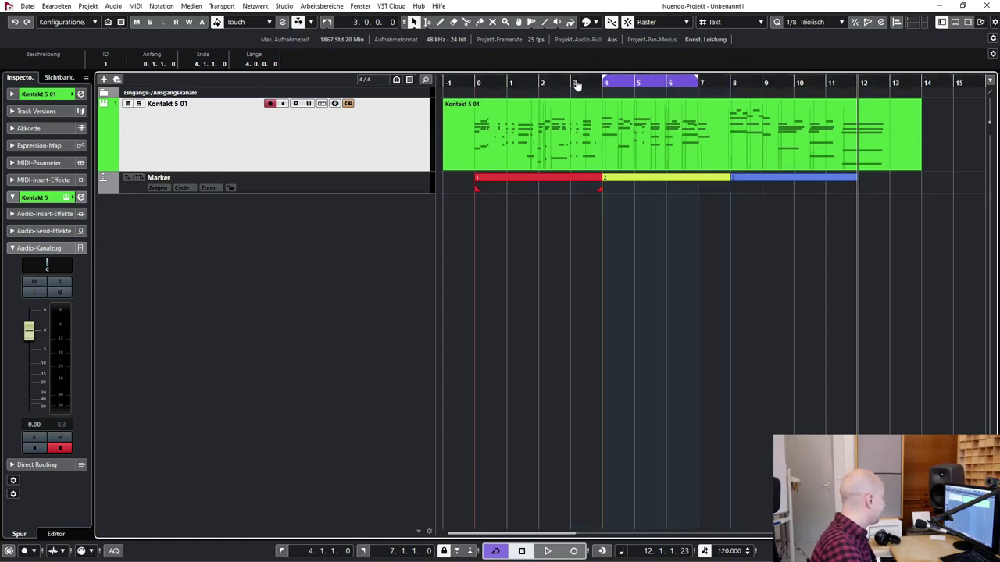
{"action": "left_click", "coordinate": [576, 84], "text": "ctrl"}
{"action": "left_click", "coordinate": [602, 83], "text": "ctrl"}
{"action": "left_click", "coordinate": [637, 83], "text": "ctrl"}
{"action": "left_click", "coordinate": [577, 83], "text": "ctrl"}
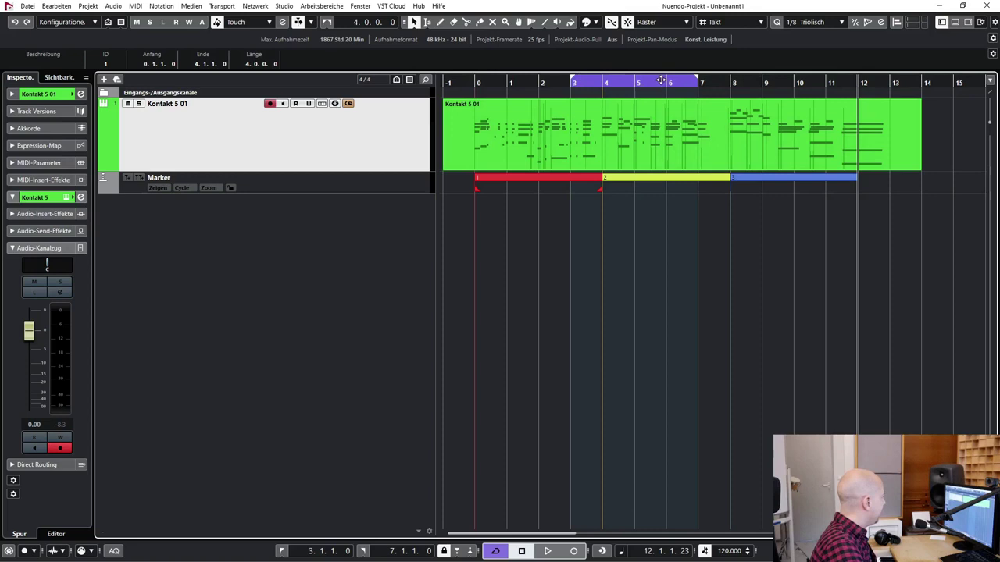
{"action": "left_click", "coordinate": [651, 81]}
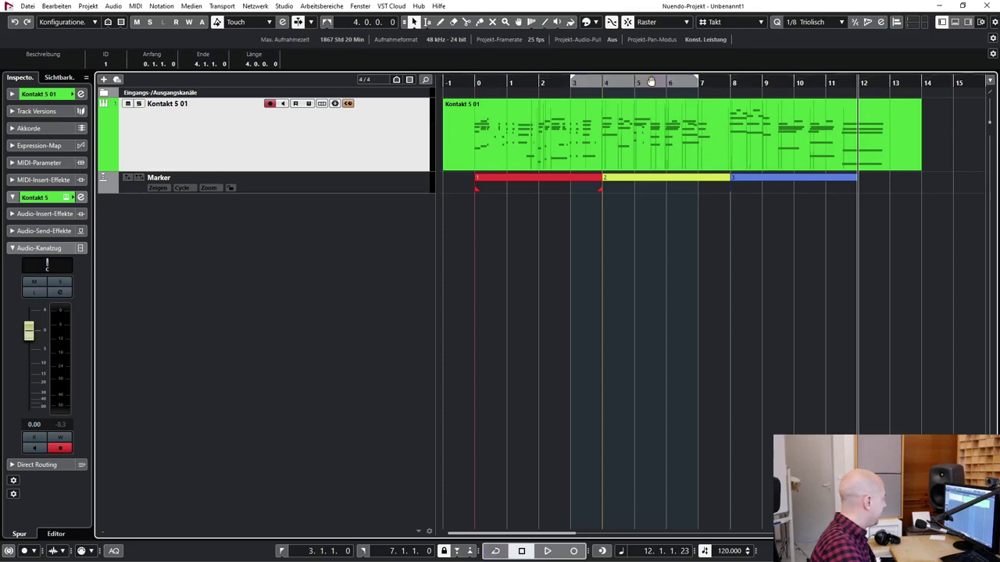
- Re-enable Cycle and drag the range start past bar 7 to make an inverted range
{"action": "left_click", "coordinate": [650, 81]}
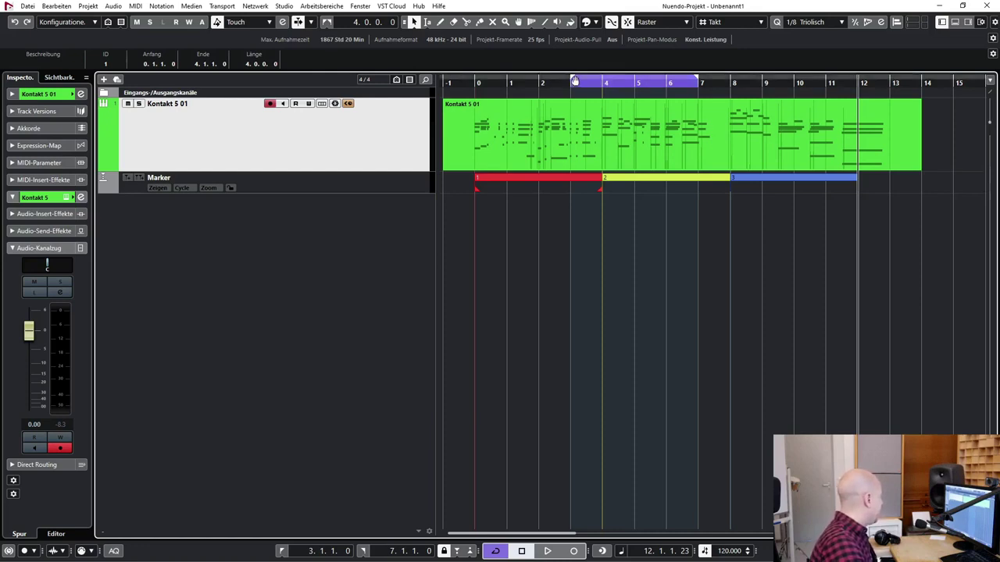
{"action": "mouse_move", "coordinate": [573, 81]}
{"action": "left_mouse_down"}
{"action": "mouse_move", "coordinate": [866, 92]}
{"action": "mouse_move", "coordinate": [585, 88]}
{"action": "left_mouse_up"}
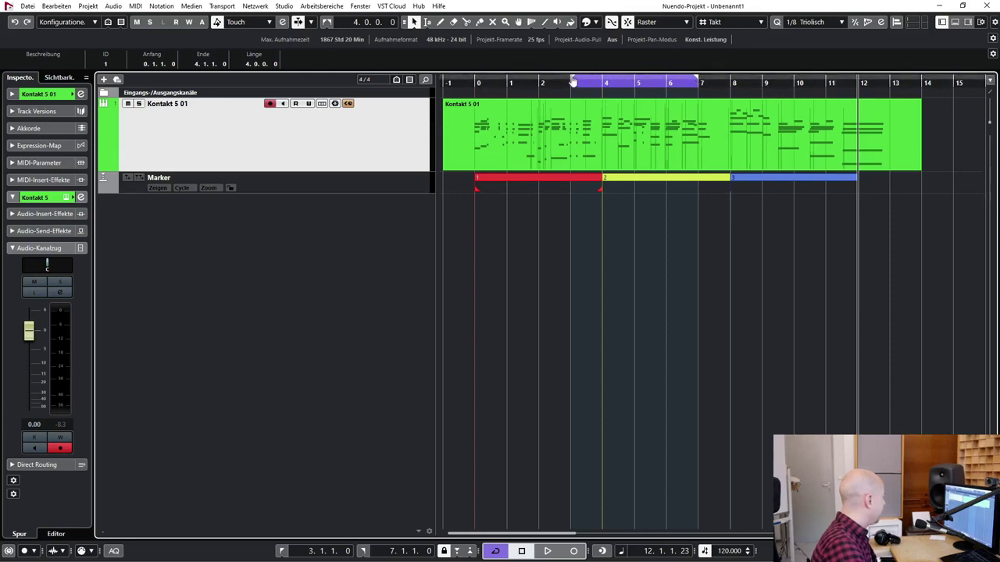
{"action": "left_click_drag", "start_coordinate": [615, 85], "coordinate": [775, 82]}
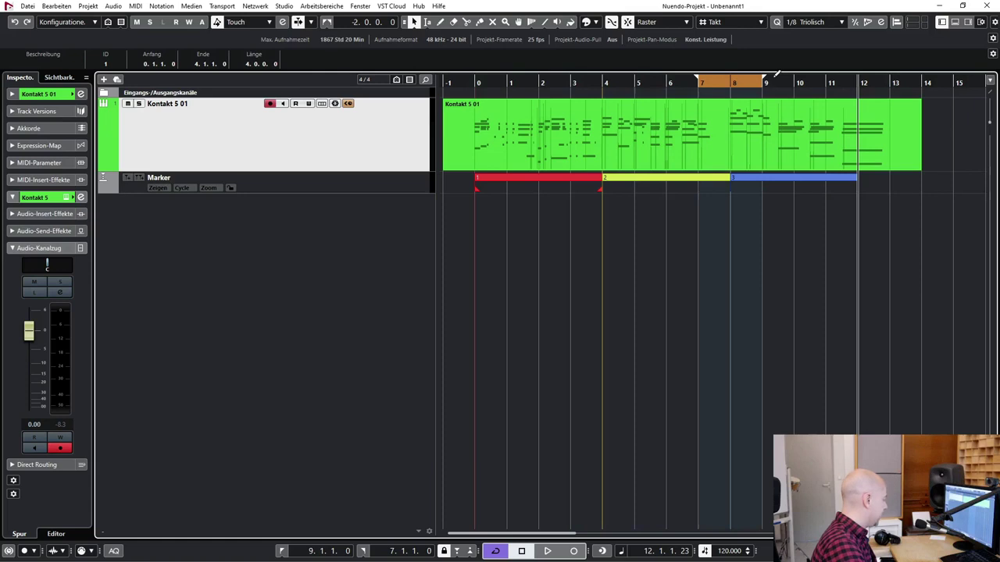
- Place the left locator at bar 8 and the right at bar 4, then return the cursor to bar 0
{"action": "left_click", "coordinate": [605, 82], "text": "ctrl"}
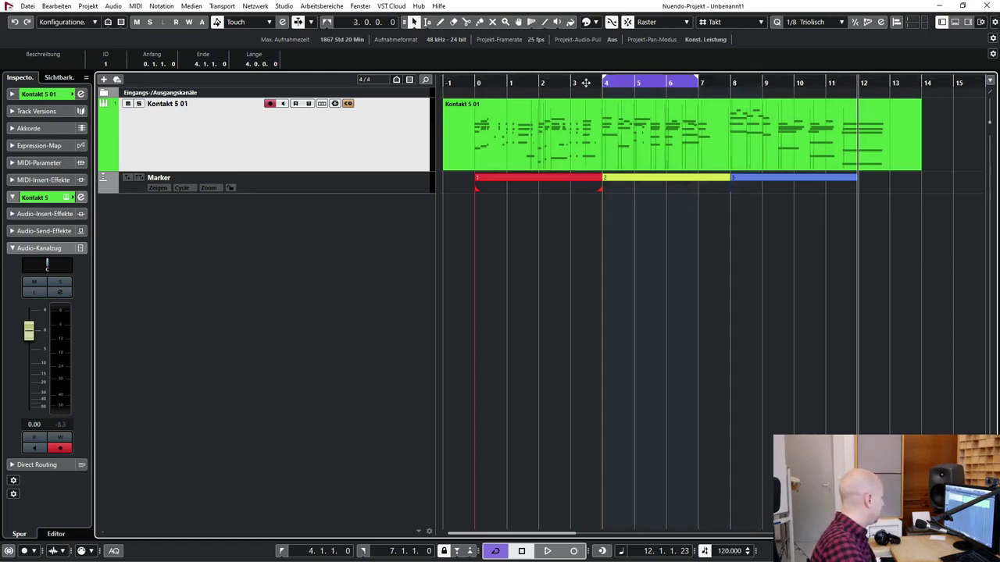
{"action": "left_click", "coordinate": [575, 83], "text": "ctrl"}
{"action": "left_click_drag", "start_coordinate": [582, 86], "coordinate": [602, 86]}
{"action": "left_click", "coordinate": [669, 78], "text": "ctrl"}
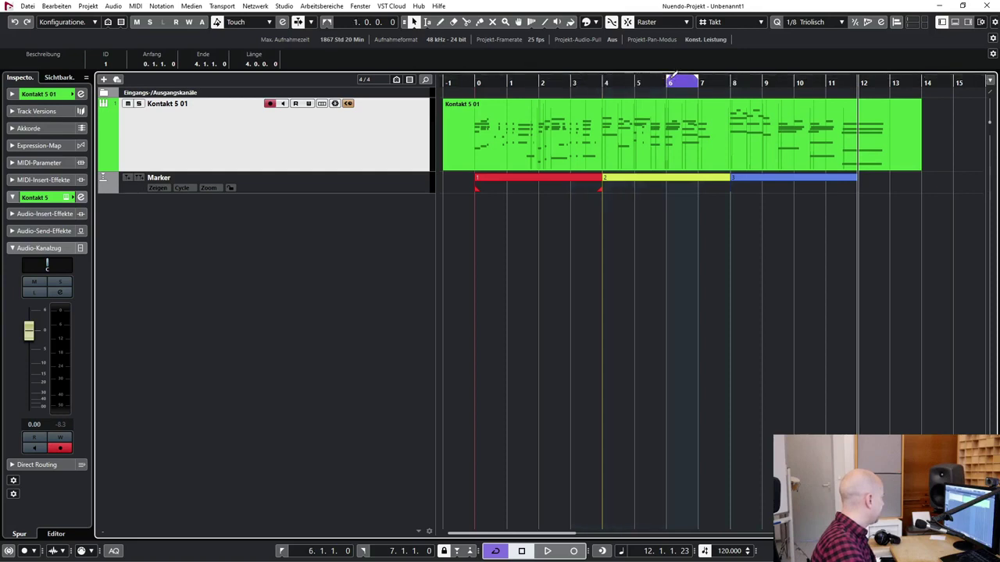
{"action": "left_click", "coordinate": [604, 83], "text": "alt"}
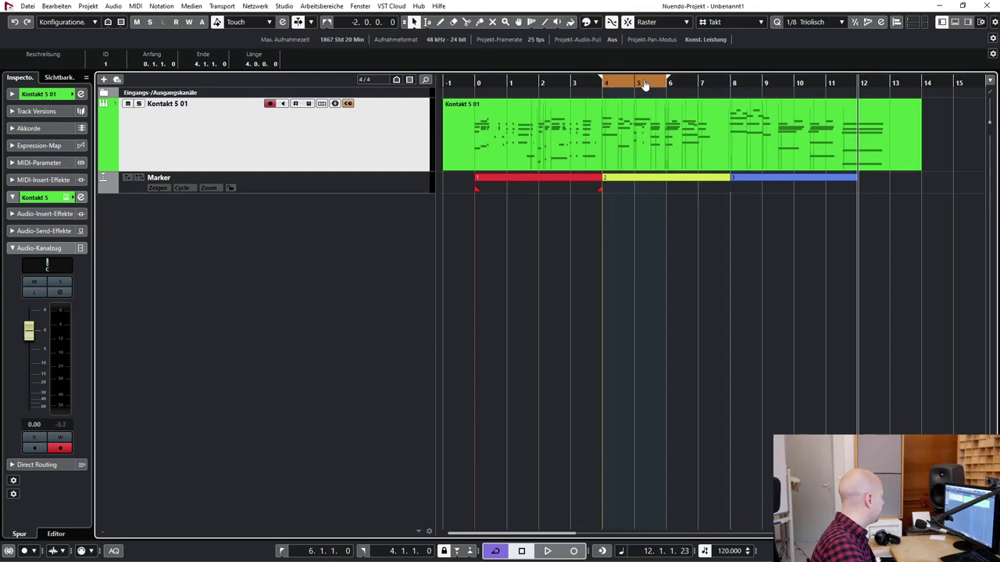
{"action": "left_click", "coordinate": [731, 79], "text": "ctrl"}
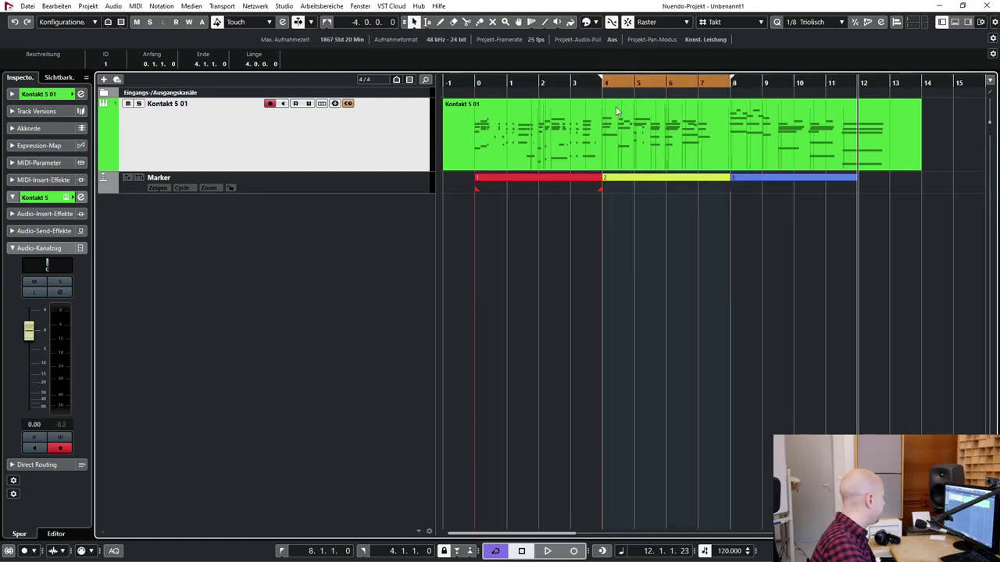
{"action": "left_click", "coordinate": [479, 85]}
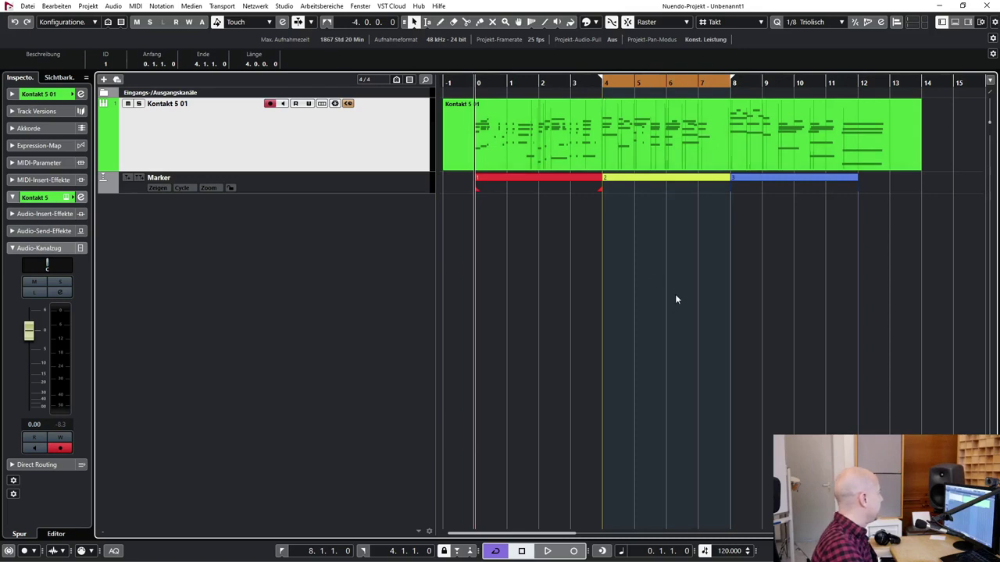
- Play and stop, widen the skip range to bars 4–9, then play from bar 0
{"action": "key", "text": "space"}
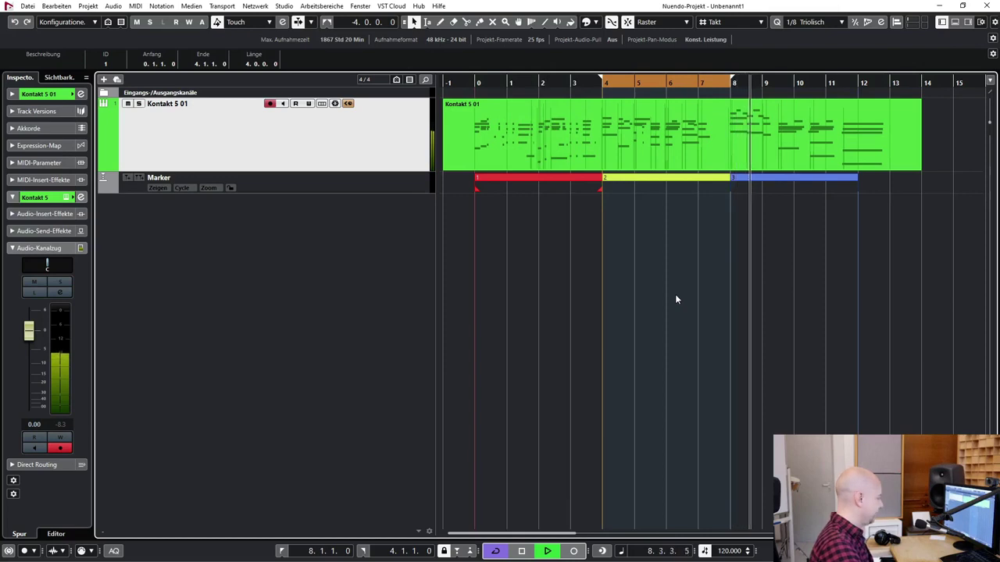
{"action": "key", "text": "space"}
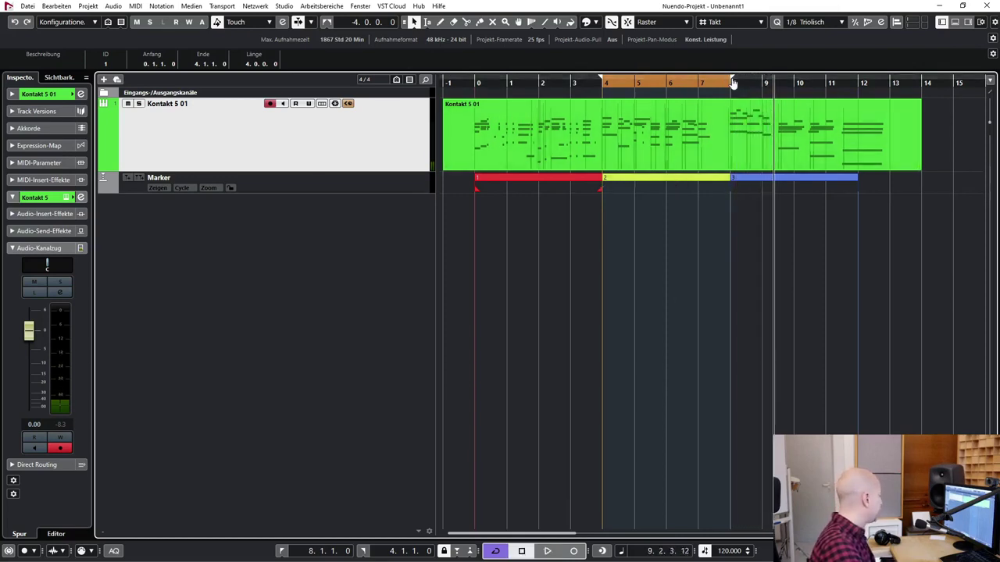
{"action": "left_click_drag", "start_coordinate": [741, 82], "coordinate": [765, 83]}
{"action": "left_click", "coordinate": [477, 82]}
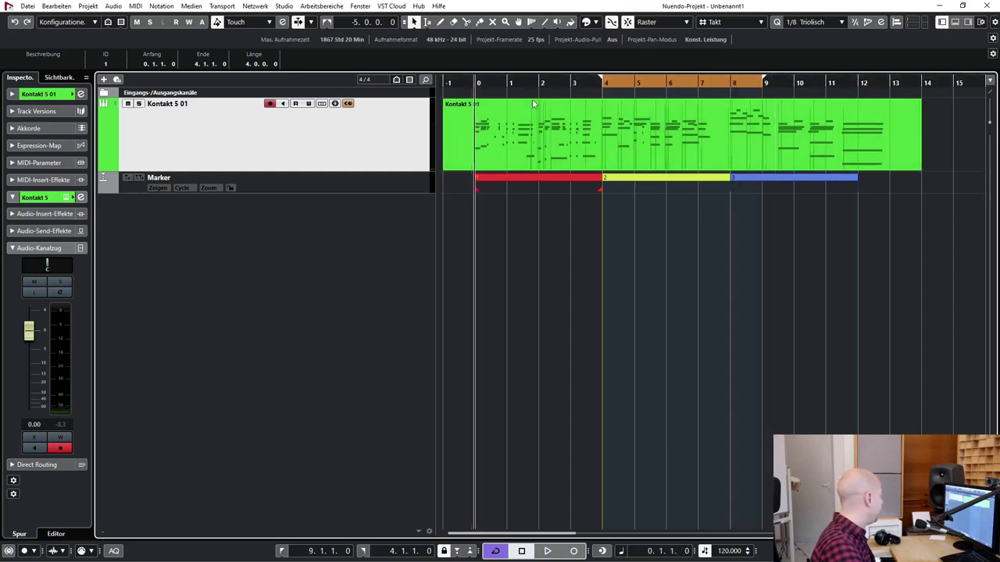
{"action": "key", "text": "space"}
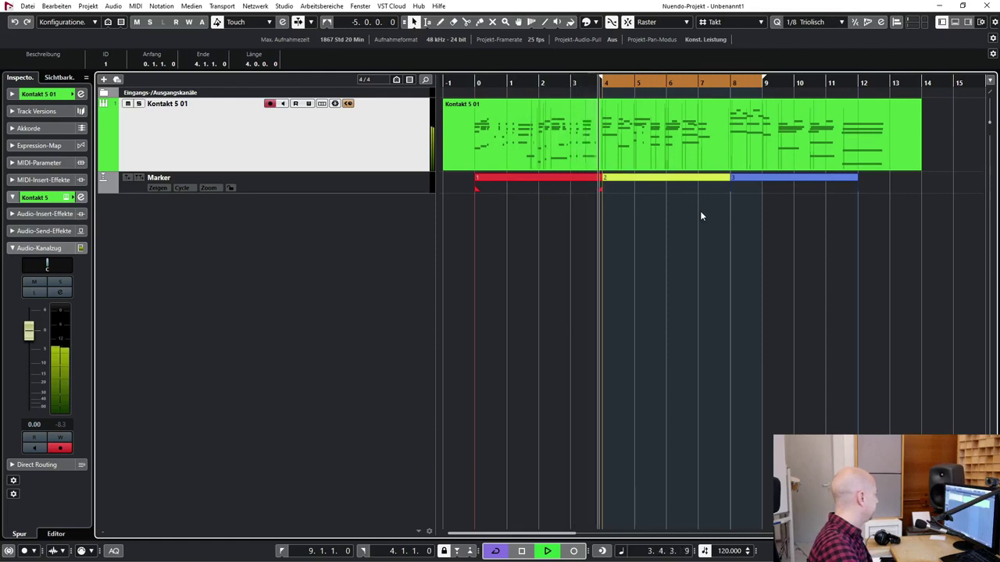
- Stop playback and reshape the orange skip range to span bars 2–8
{"action": "key", "text": "KP_2"}
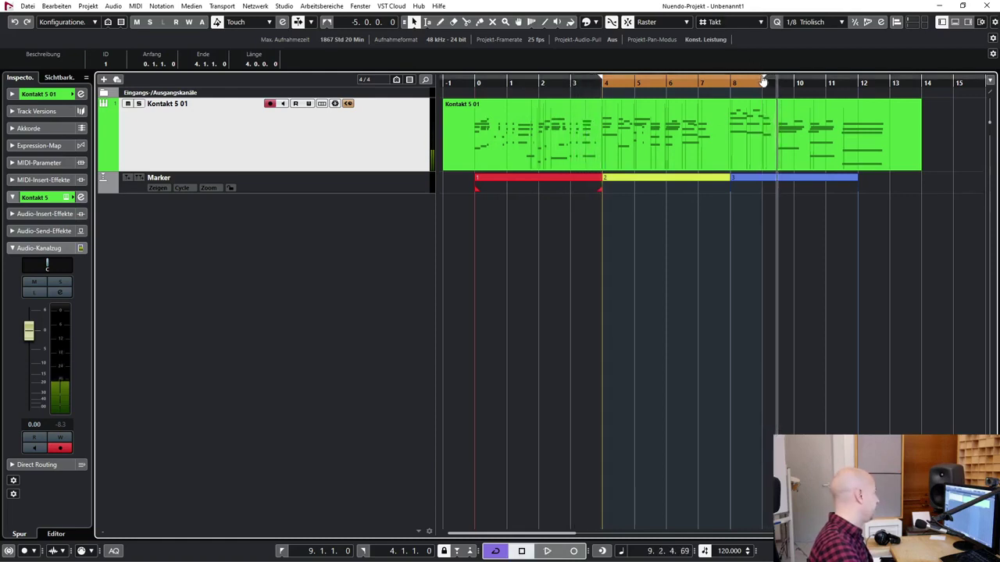
{"action": "left_click_drag", "start_coordinate": [763, 76], "coordinate": [733, 77]}
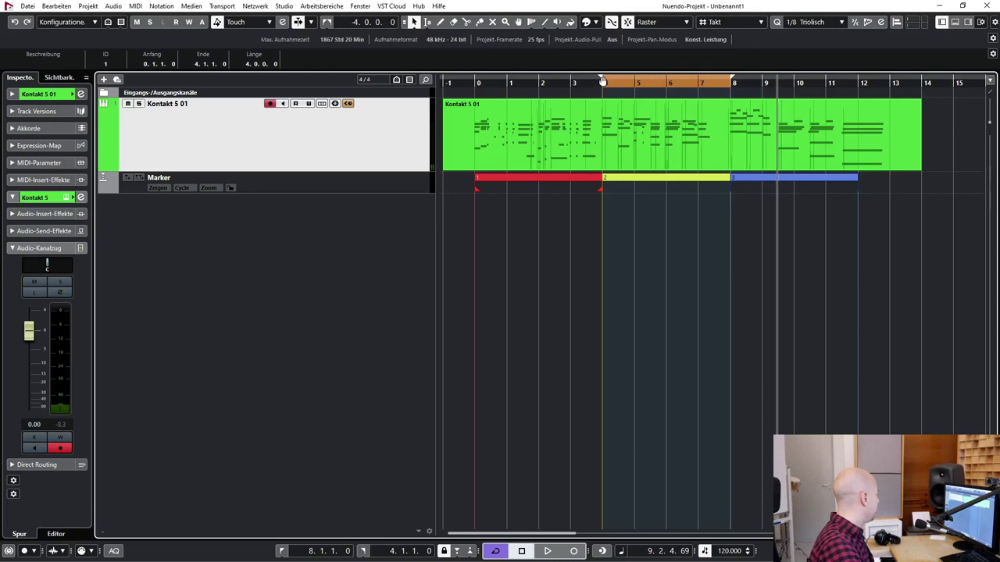
{"action": "left_click_drag", "start_coordinate": [607, 84], "coordinate": [544, 86]}
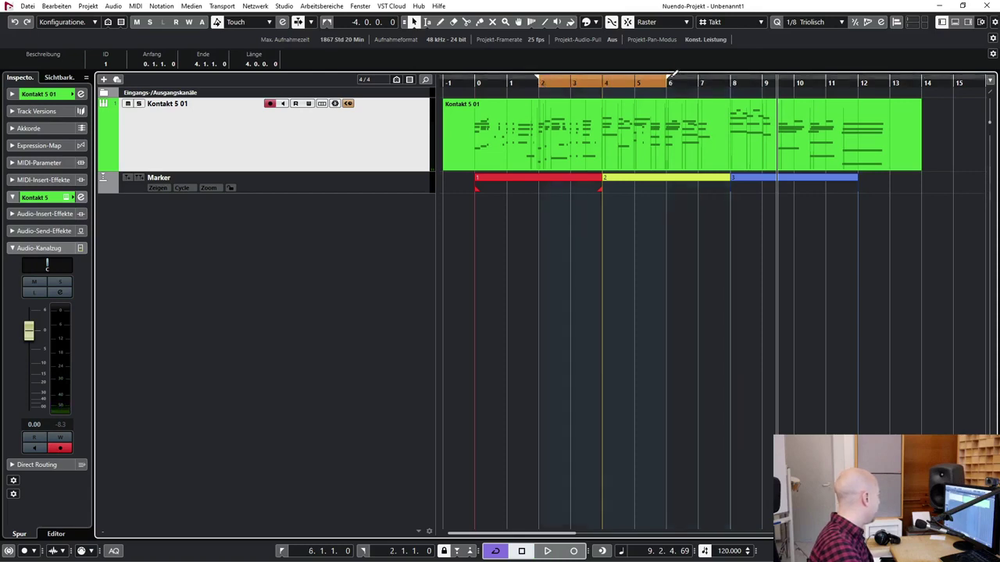
{"action": "left_click_drag", "start_coordinate": [669, 78], "coordinate": [720, 81]}
- Play from bar 0 to hear the skip, stop, and select the Kontakt 5 01 MIDI part
{"action": "left_click", "coordinate": [475, 83]}
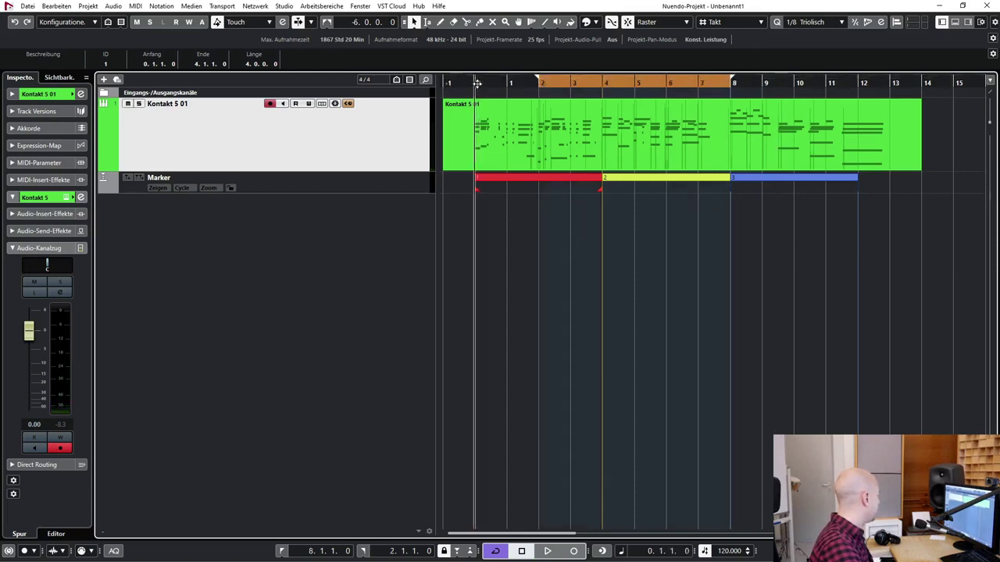
{"action": "key", "text": "space"}
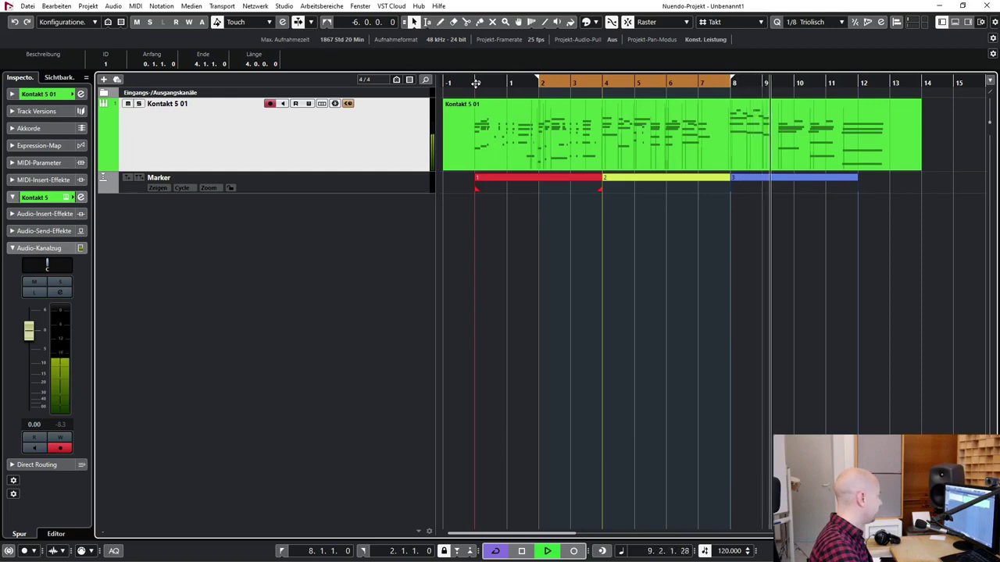
{"action": "key", "text": "space"}
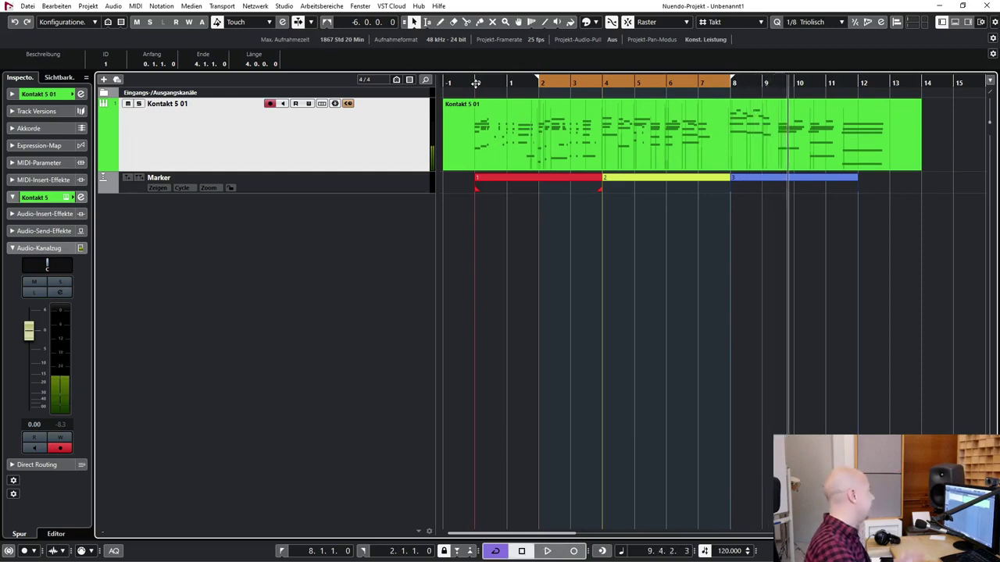
{"action": "left_click", "coordinate": [537, 109]}
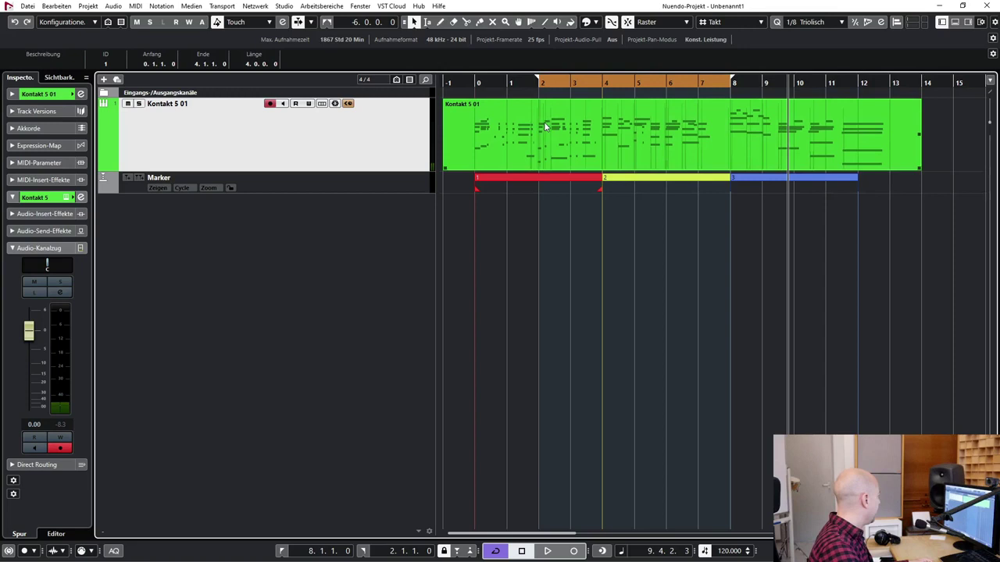
{"action": "left_click", "coordinate": [545, 131]}
{"action": "double_click", "coordinate": [552, 147]}
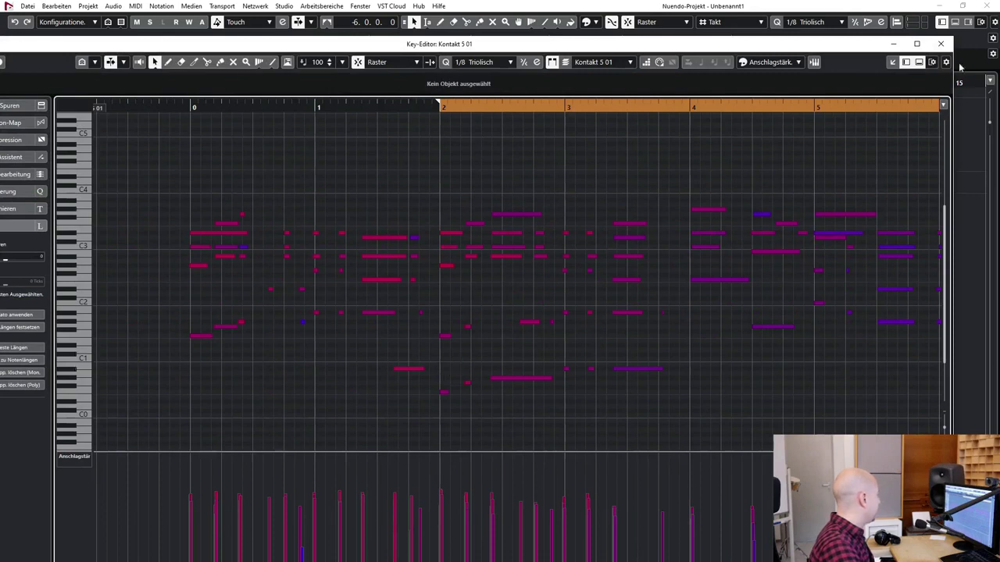
{"action": "left_click", "coordinate": [940, 43]}
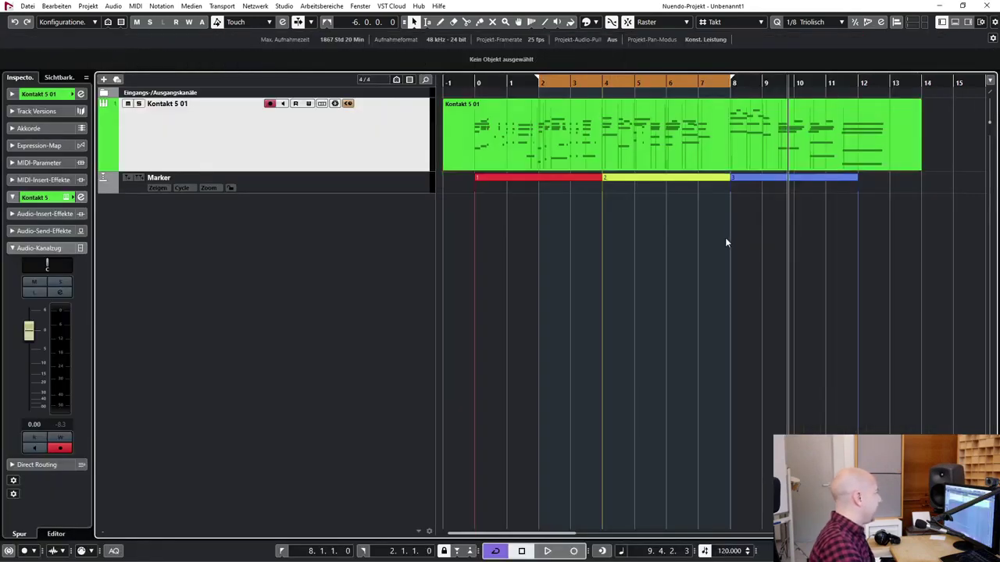